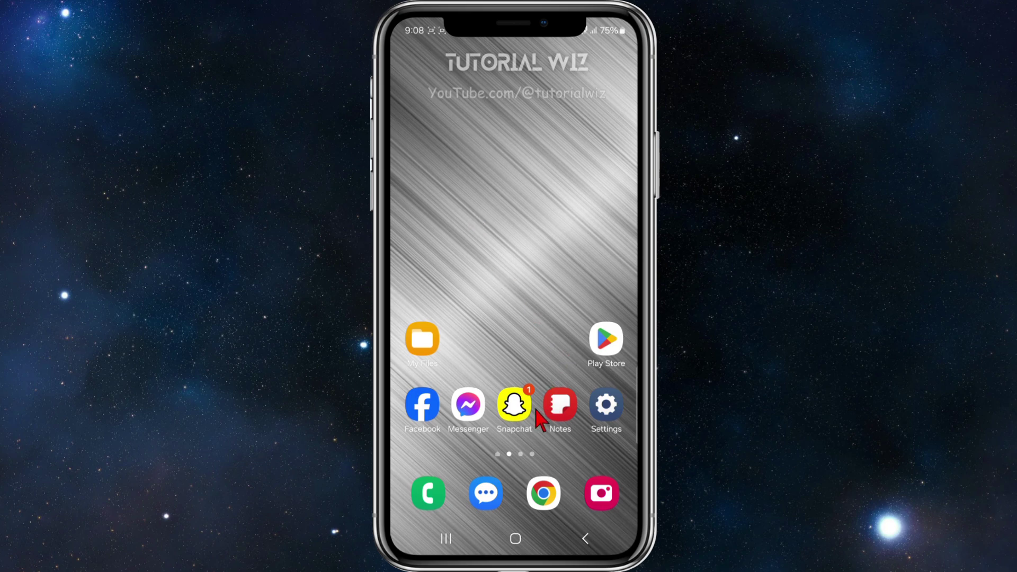
Bring up the Tutorial note listing the FuboTV payment-method steps.
{"action": "left_click", "coordinate": [558, 407]}
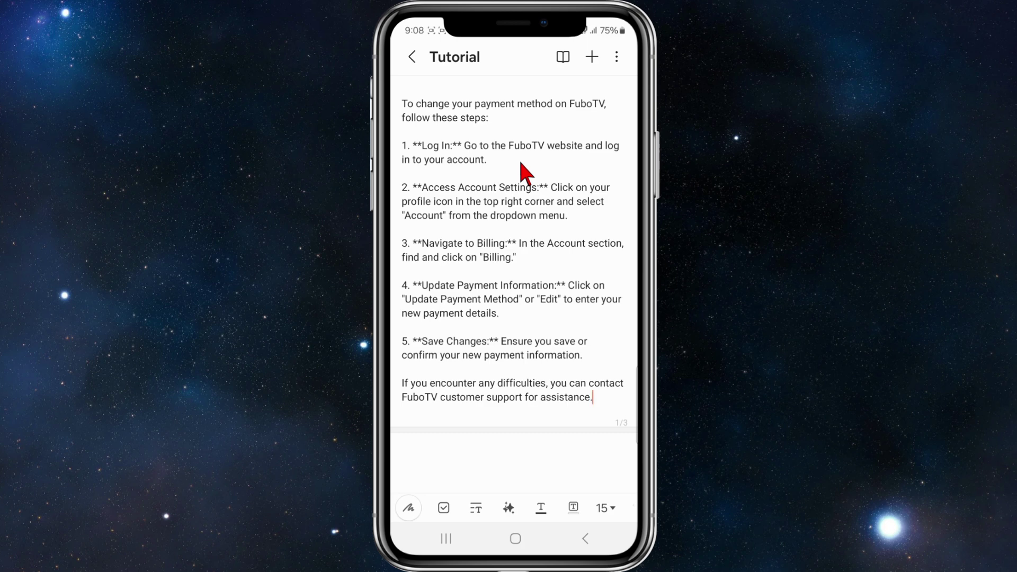
{"action": "scroll", "coordinate": [521, 164], "scroll_direction": "down", "scroll_amount": 1}
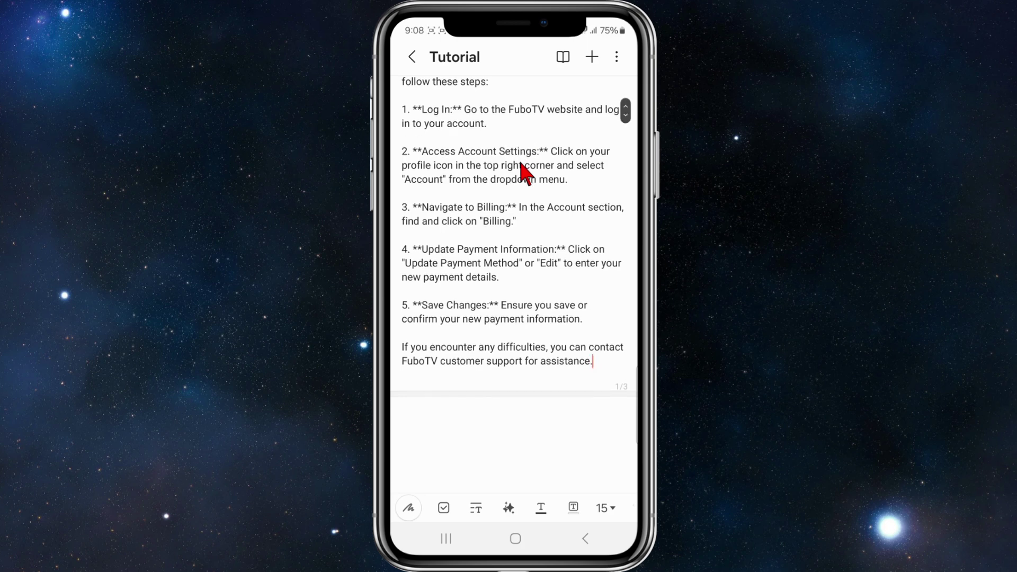
{"action": "scroll", "coordinate": [520, 165], "scroll_direction": "down", "scroll_amount": 1}
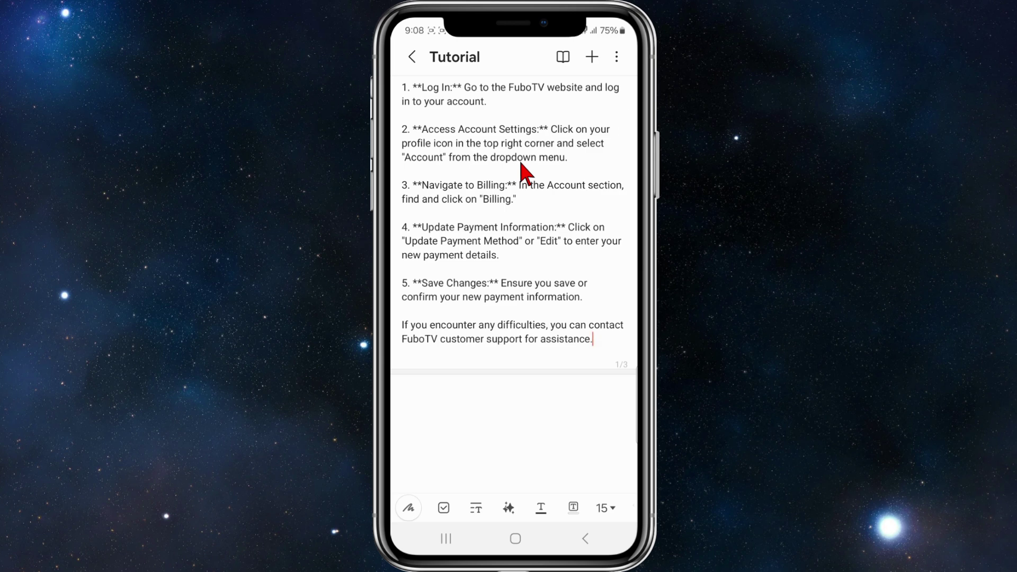
{"action": "scroll", "coordinate": [521, 163], "scroll_direction": "down", "scroll_amount": 1}
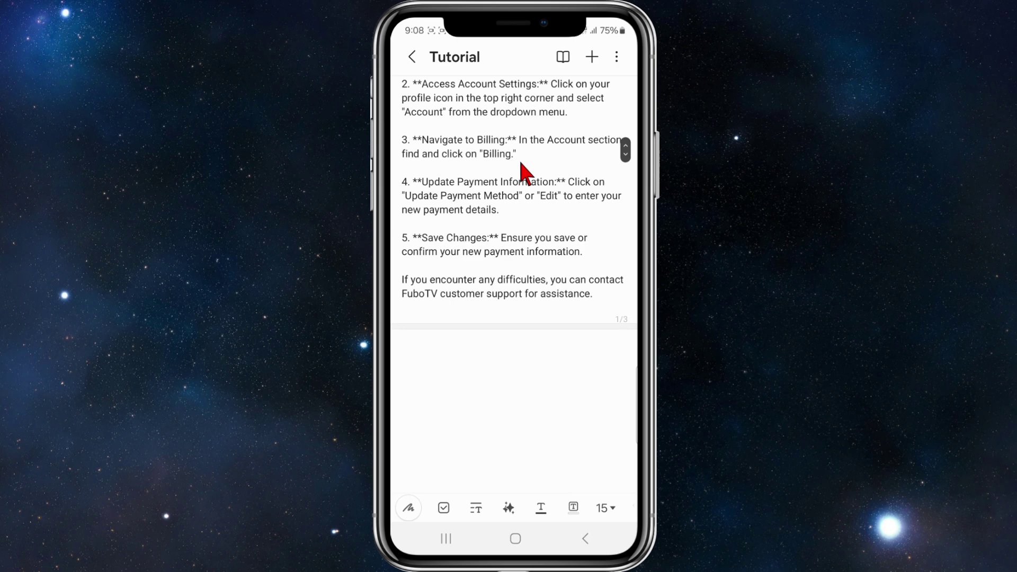
{"action": "scroll", "coordinate": [520, 163], "scroll_direction": "down", "scroll_amount": 1}
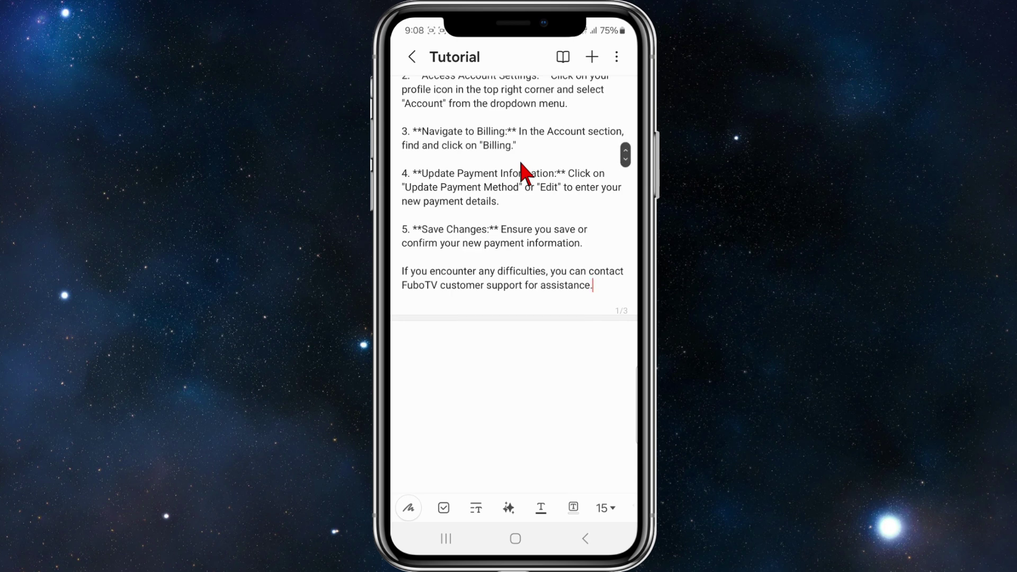
{"action": "scroll", "coordinate": [525, 171], "scroll_direction": "down", "scroll_amount": 1}
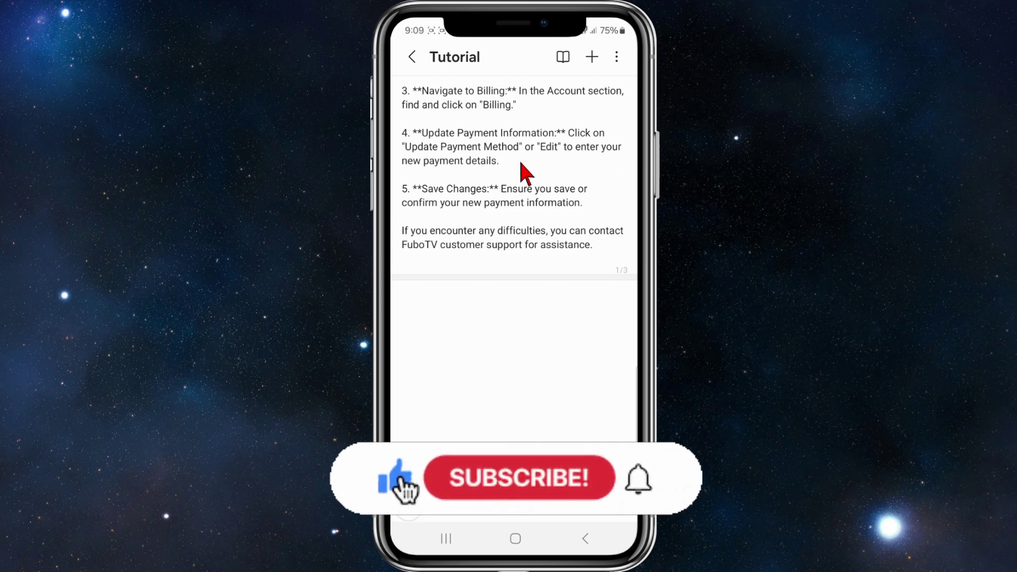
{"action": "scroll", "coordinate": [521, 163], "scroll_direction": "down", "scroll_amount": 1}
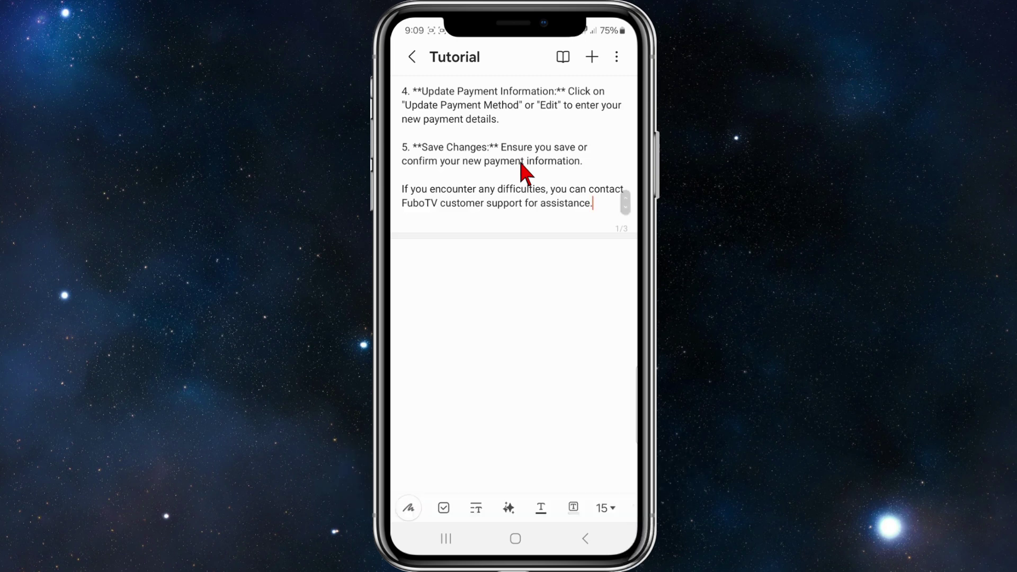
{"action": "scroll", "coordinate": [521, 163], "scroll_direction": "down", "scroll_amount": 1}
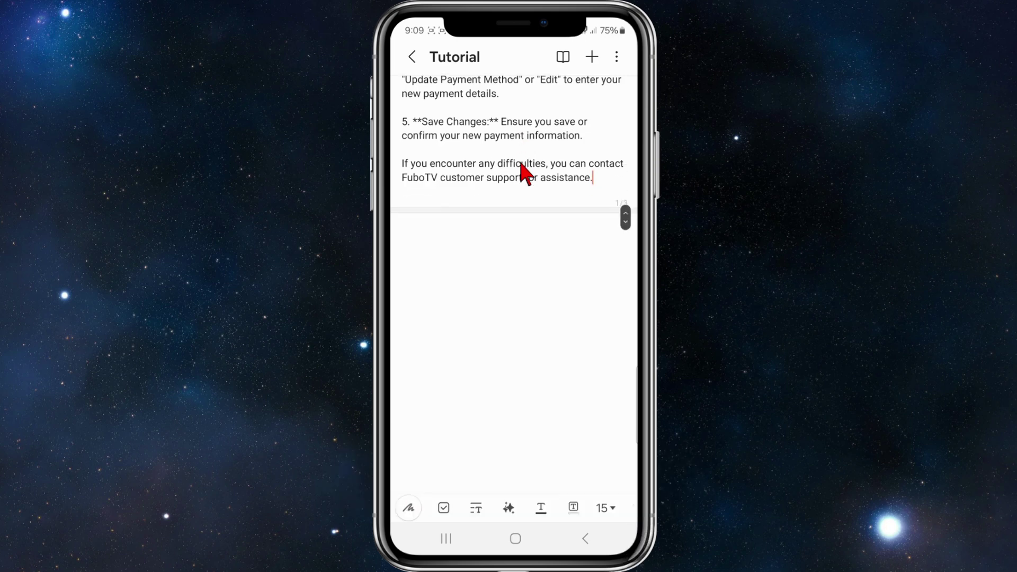